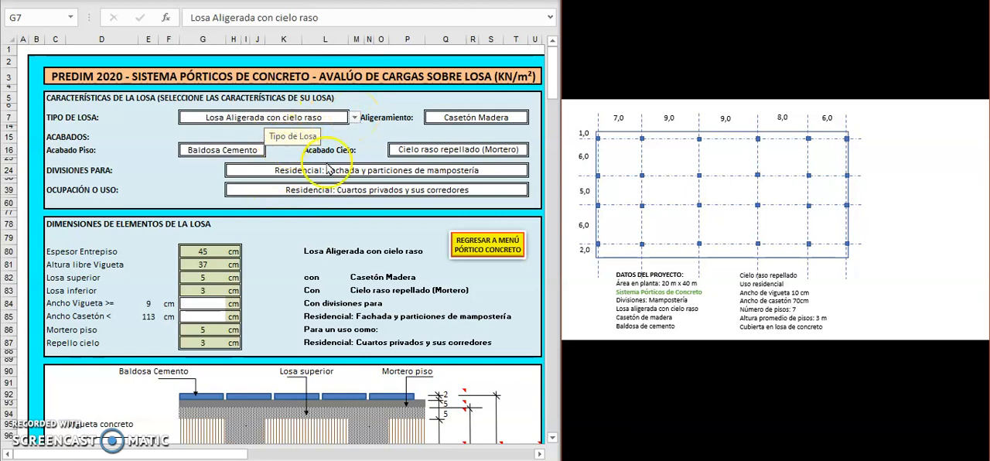
Step: Choose Losa Aligerada con cielo raso as the slab type and Casetón Madera as its lightening element
click(354, 119)
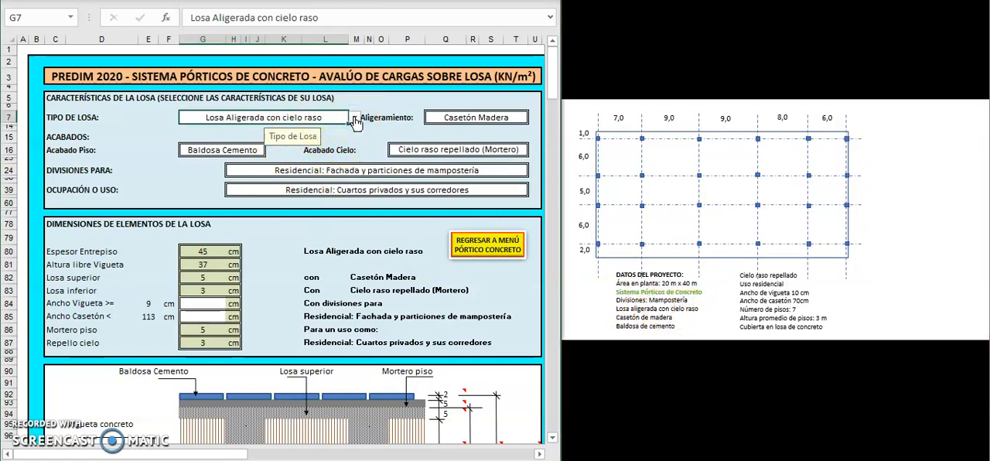
click(353, 119)
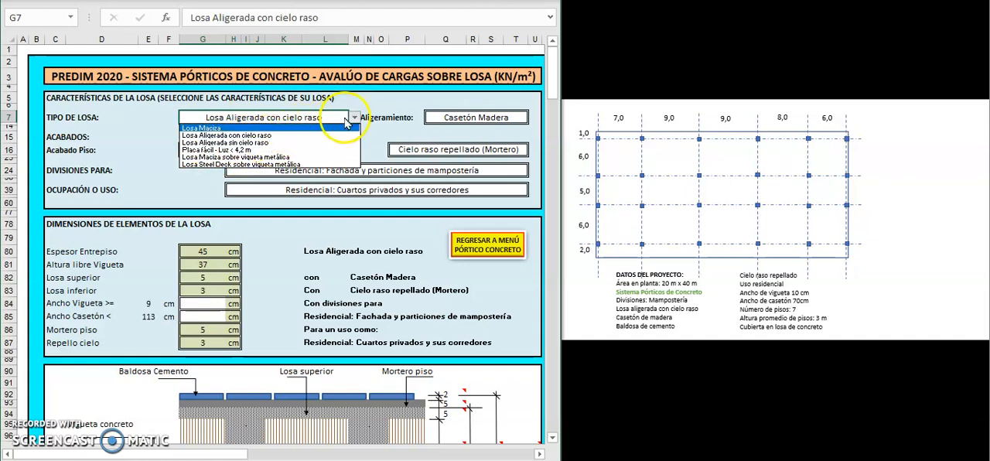
click(254, 136)
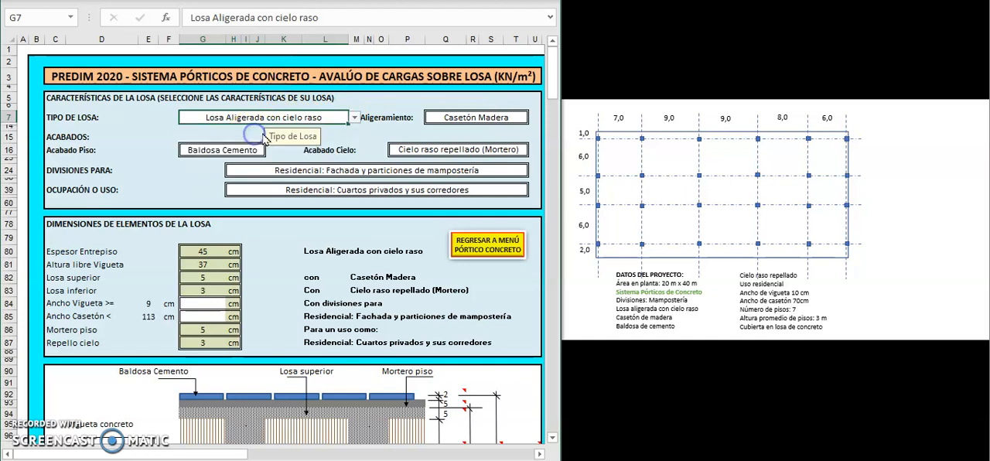
click(480, 117)
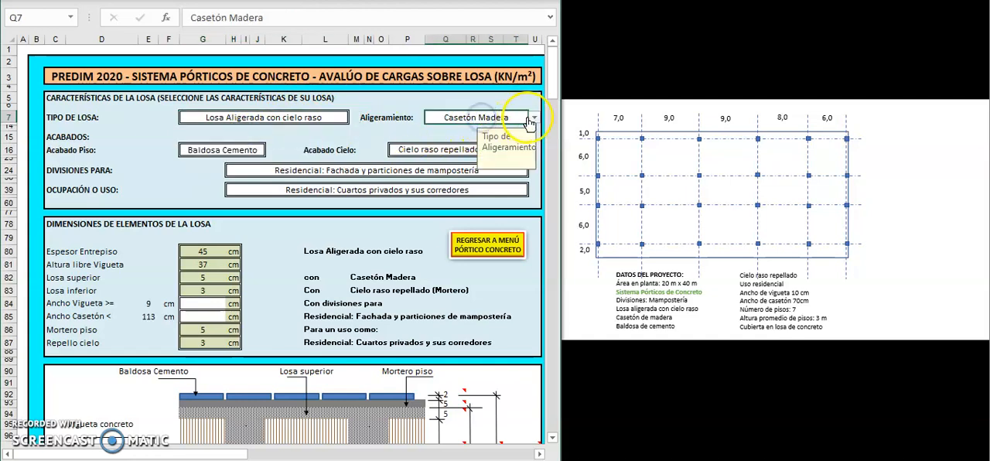
click(534, 118)
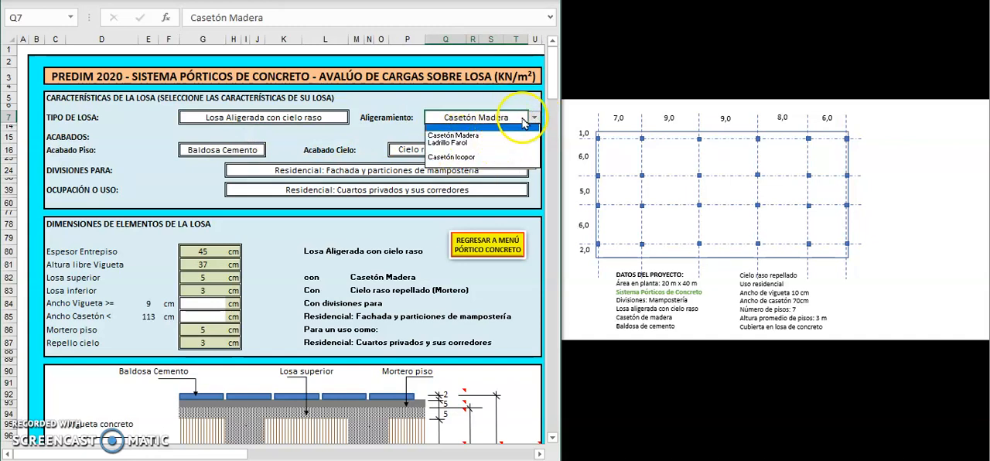
click(472, 136)
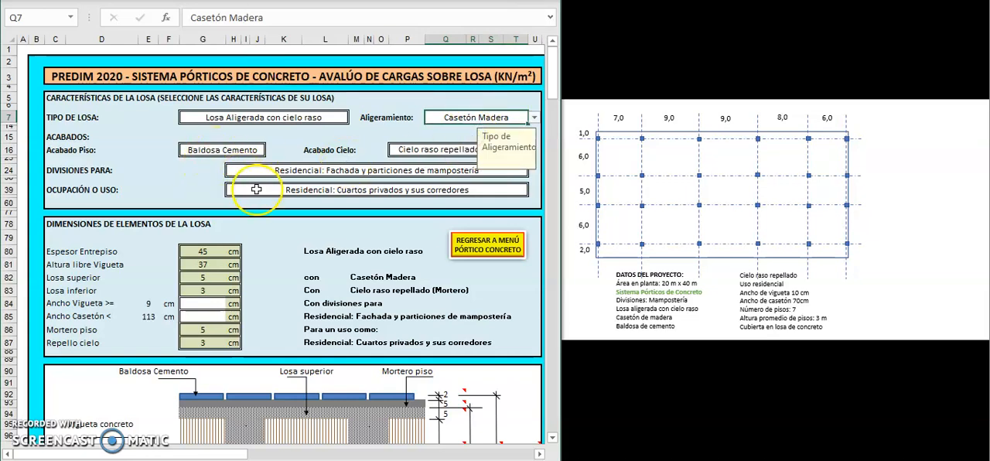
Step: Choose Baldosa Cemento as the floor finish and Cielo raso repellado (Mortero) as the ceiling finish
click(224, 150)
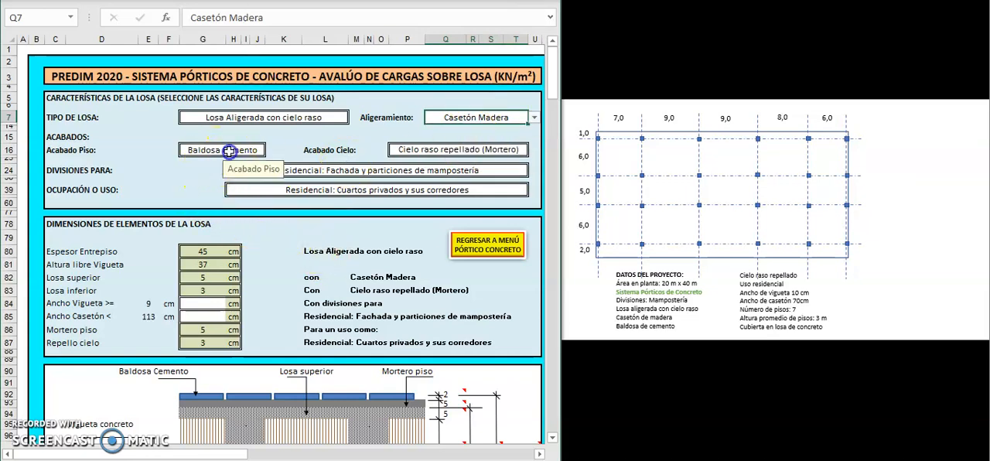
click(272, 150)
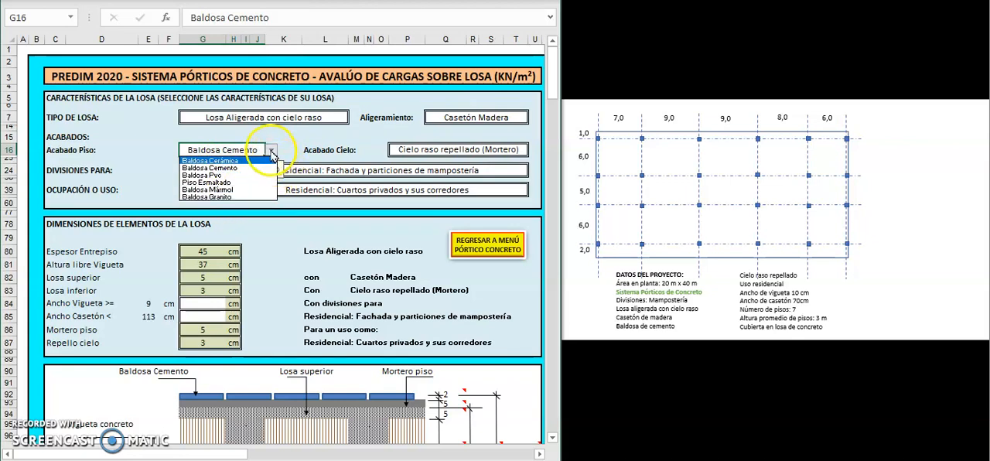
click(228, 168)
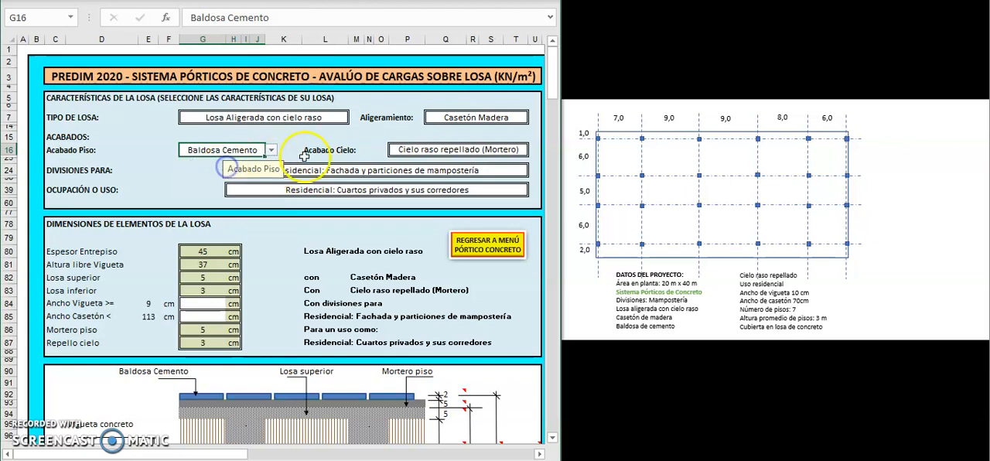
click(450, 150)
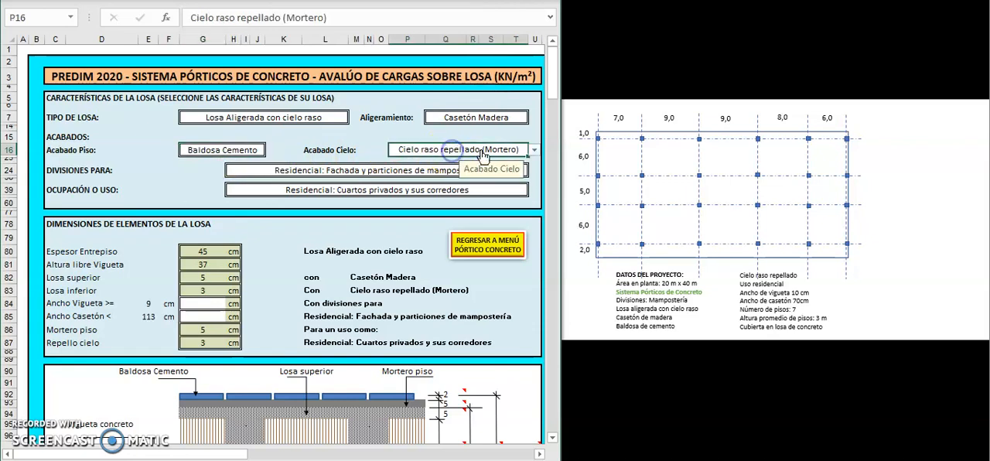
click(533, 151)
click(429, 162)
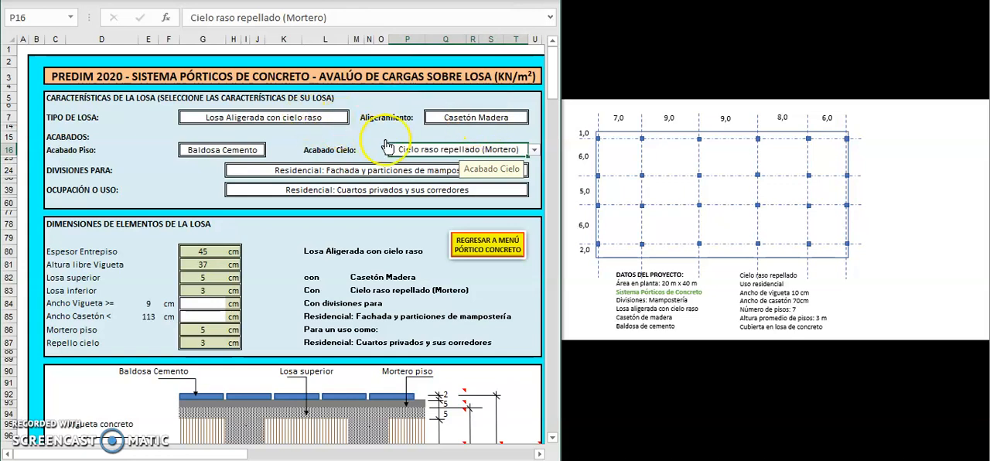
Step: Set the divisions to Residencial: Fachada y particiones de mampostería and the occupancy to Residencial: Cuartos privados y sus corredores
click(243, 171)
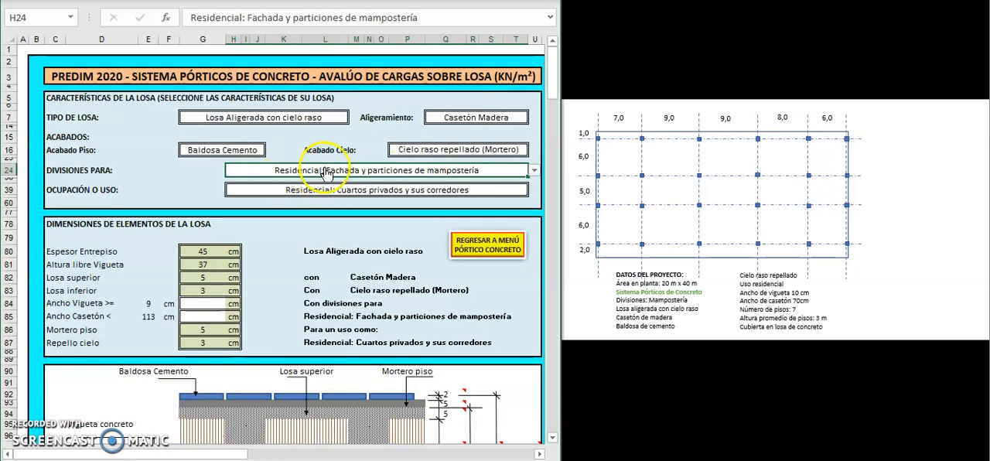
click(534, 171)
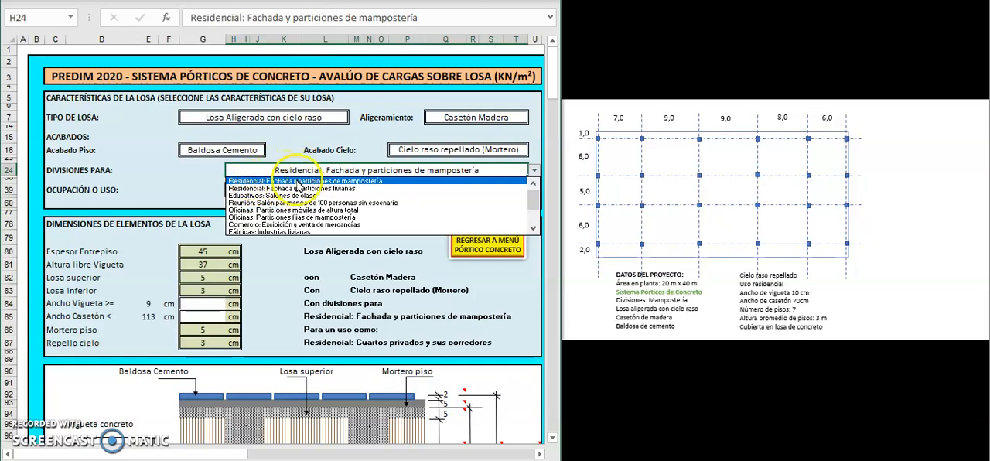
click(362, 182)
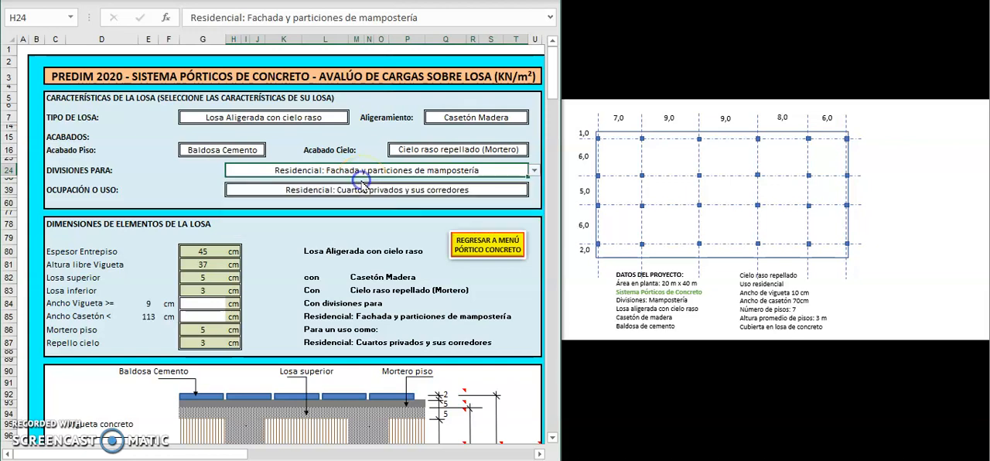
click(500, 190)
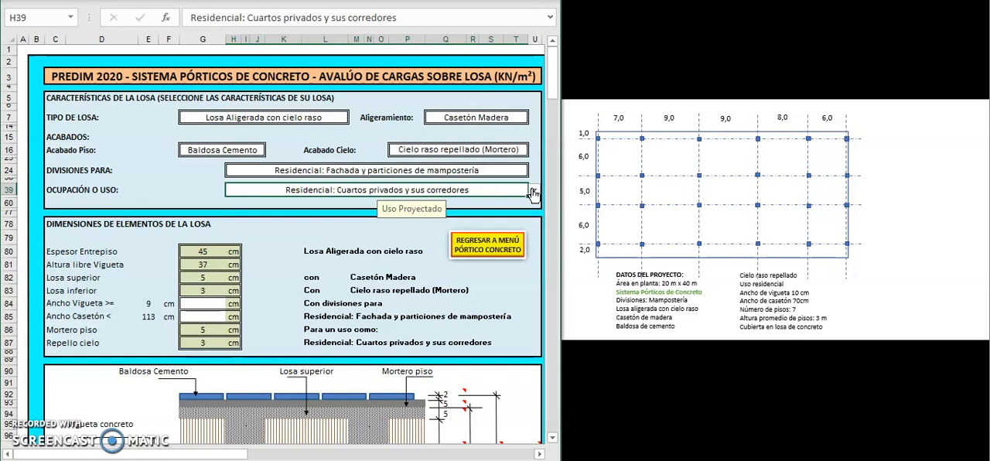
click(533, 191)
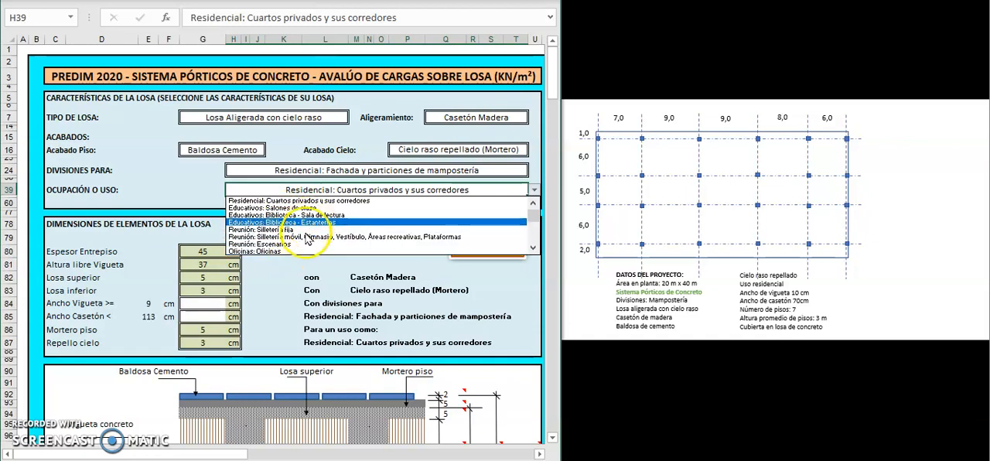
drag(533, 214, 531, 196)
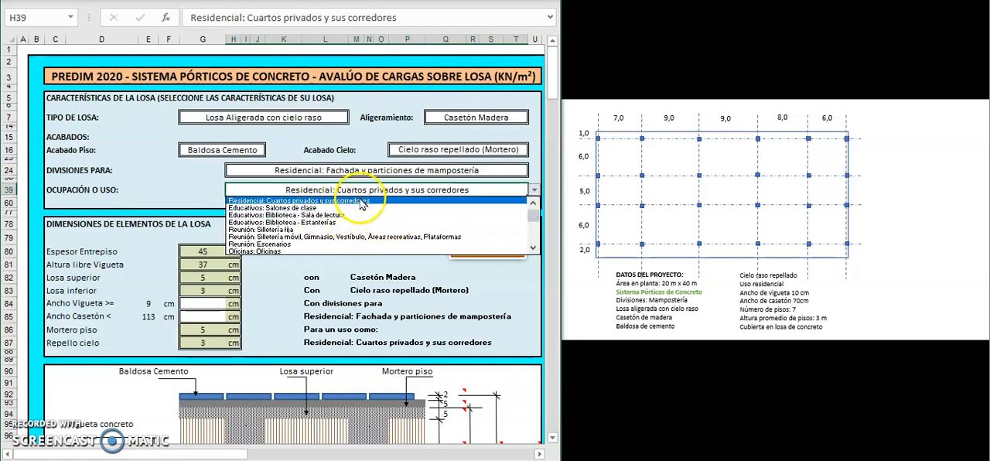
click(315, 201)
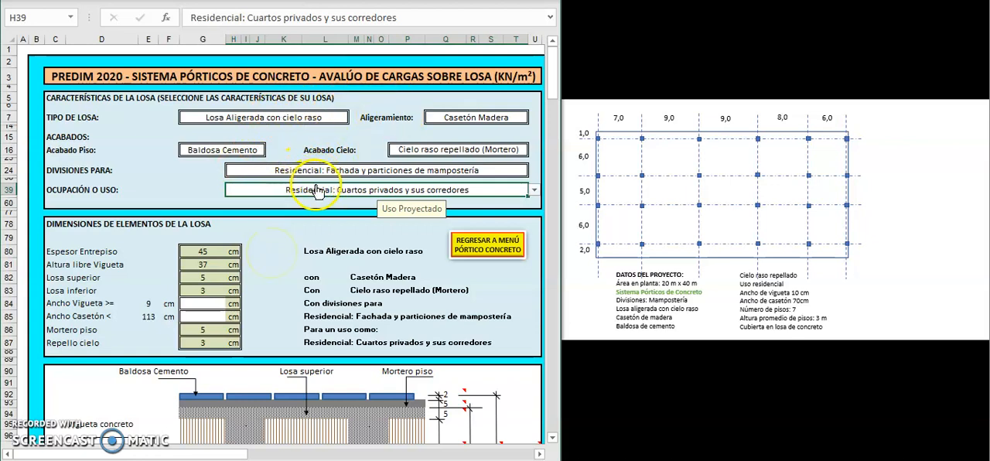
Step: Set the joist width to 10 cm and the casetón width to 70 cm, and review the slab cross-section drawing
scroll(276, 256, down, 1)
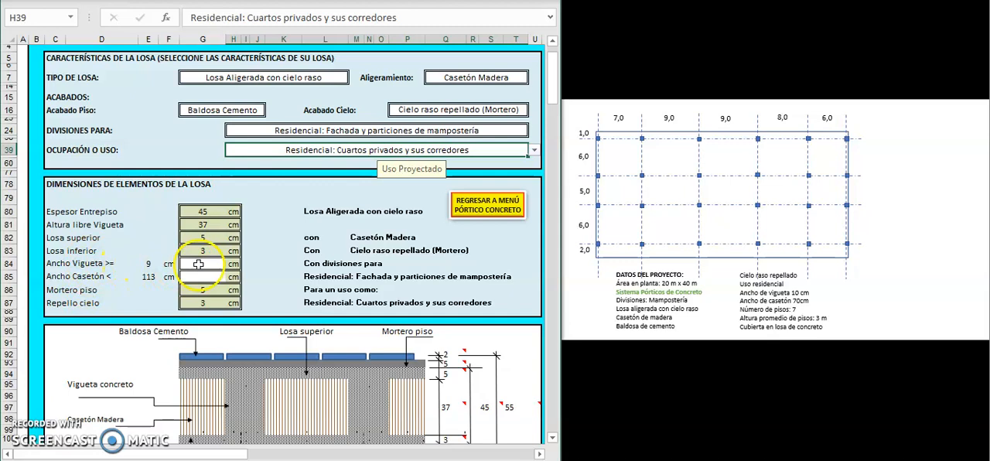
click(199, 263)
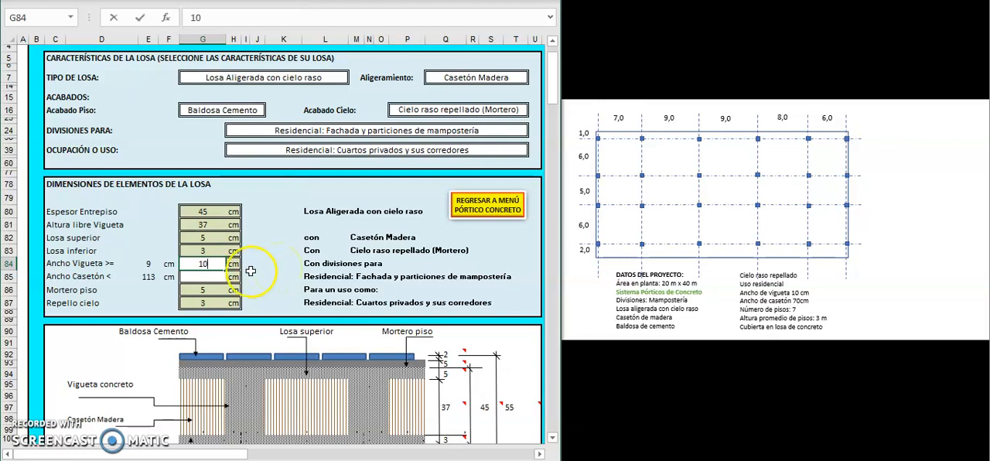
click(205, 277)
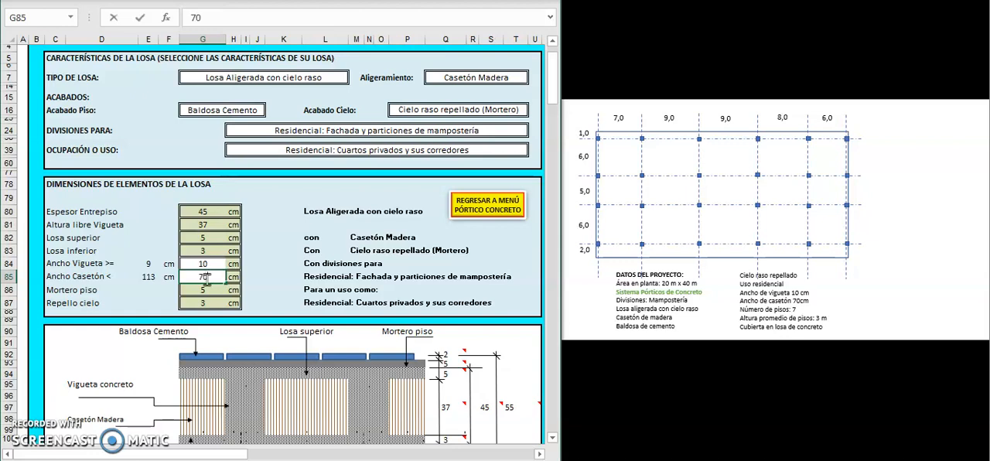
key(Return)
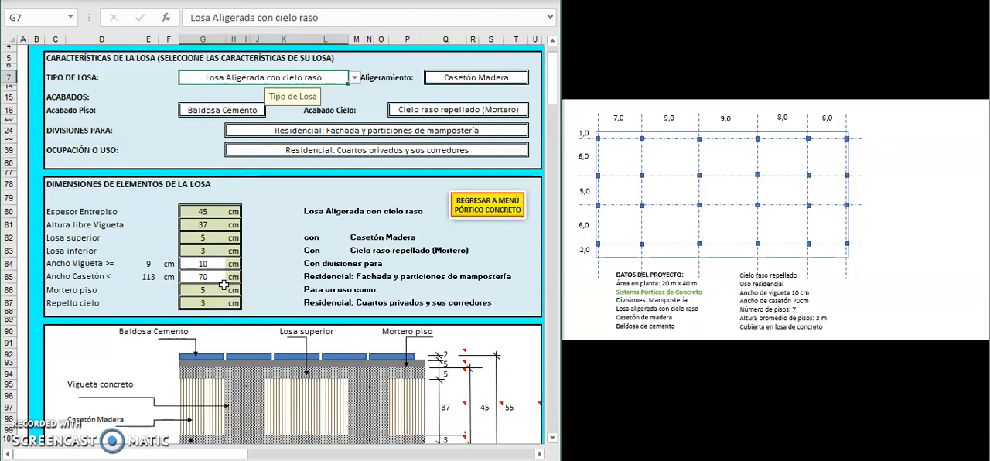
scroll(224, 286, down, 1)
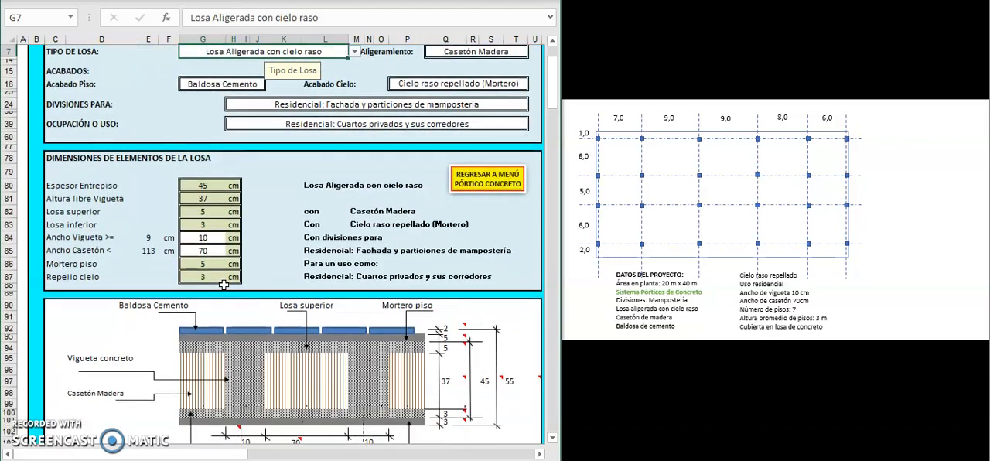
scroll(224, 286, down, 3)
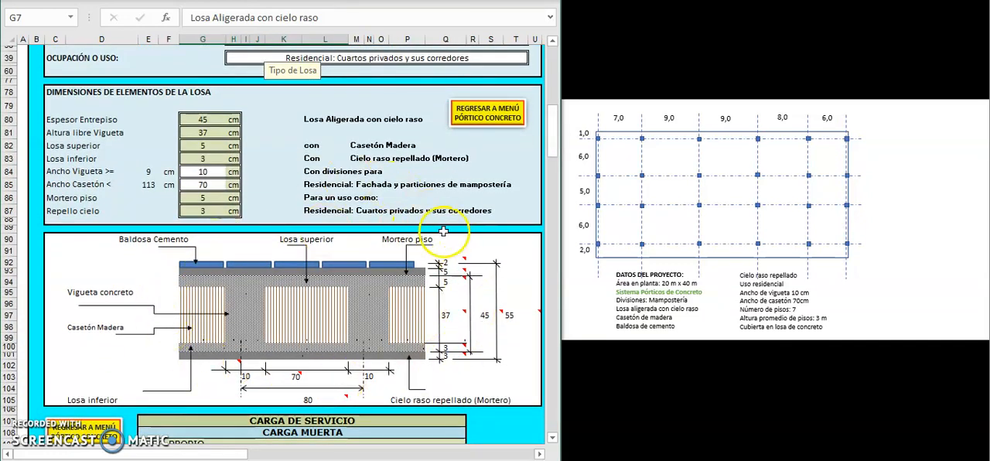
scroll(443, 230, down, 1)
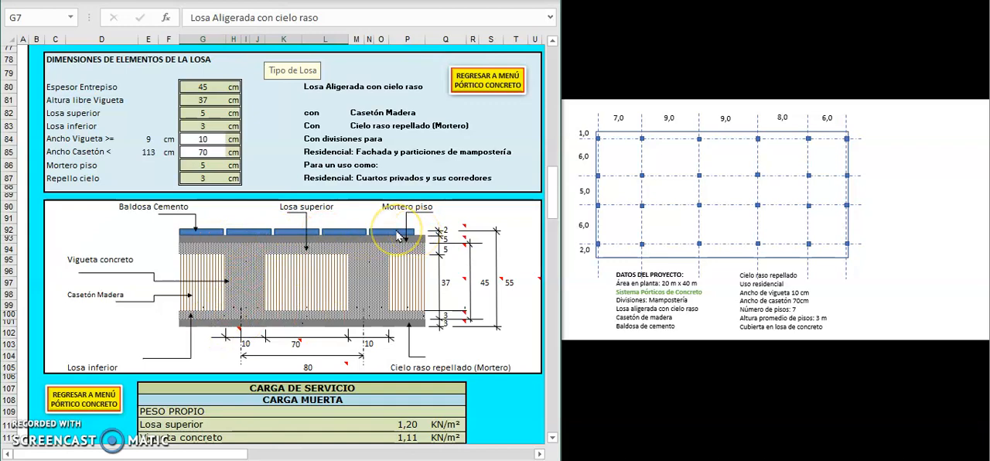
Step: Switch the slab type to Losa Aligerada sin cielo raso and examine its dimensions and cross-section drawing
scroll(396, 235, up, 3)
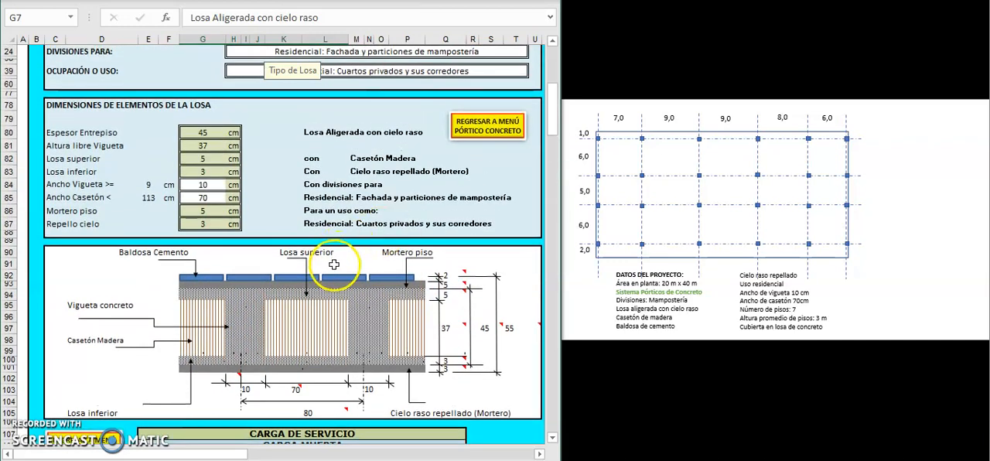
scroll(334, 265, up, 5)
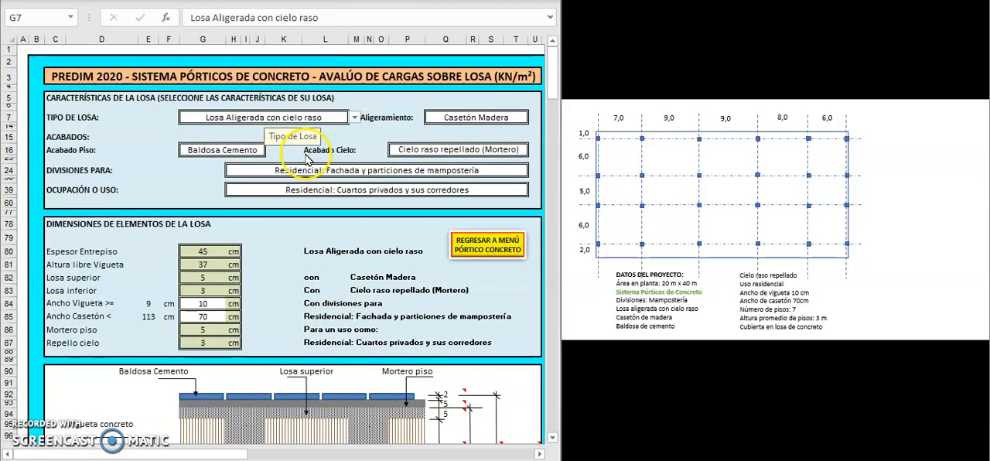
click(353, 118)
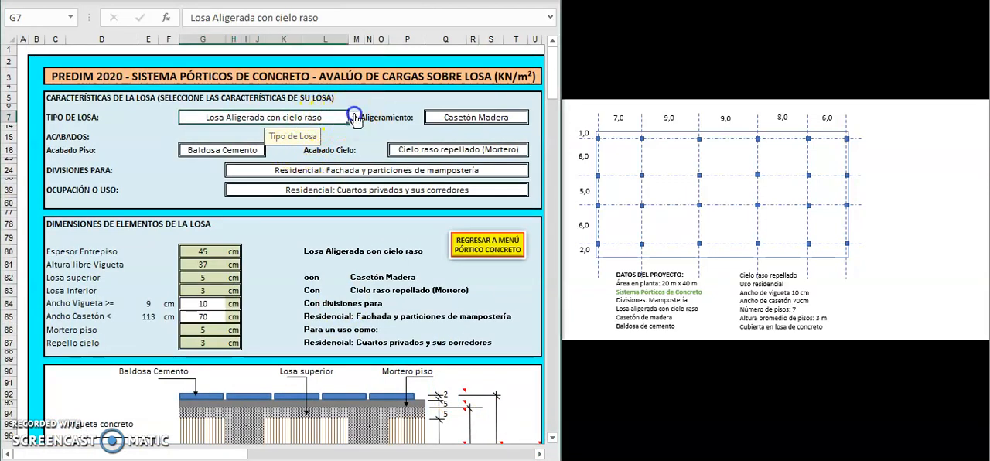
click(354, 118)
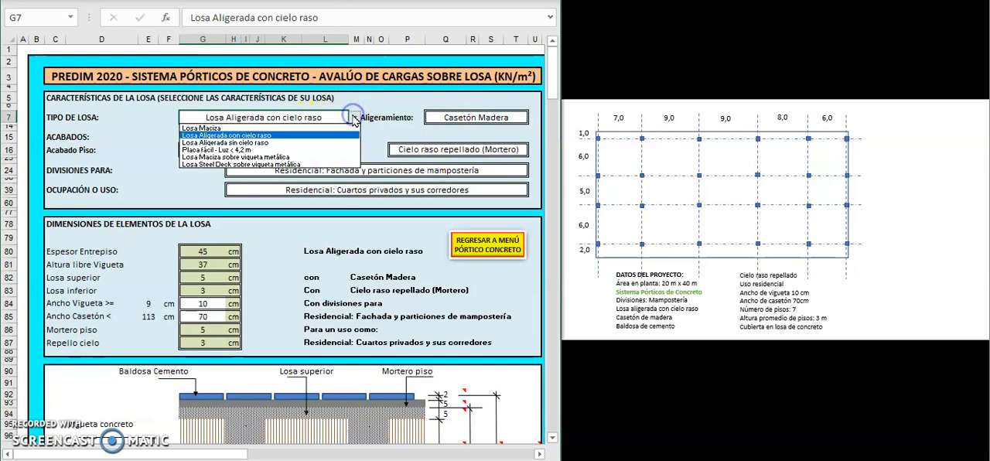
click(263, 147)
scroll(308, 365, down, 2)
scroll(308, 365, down, 1)
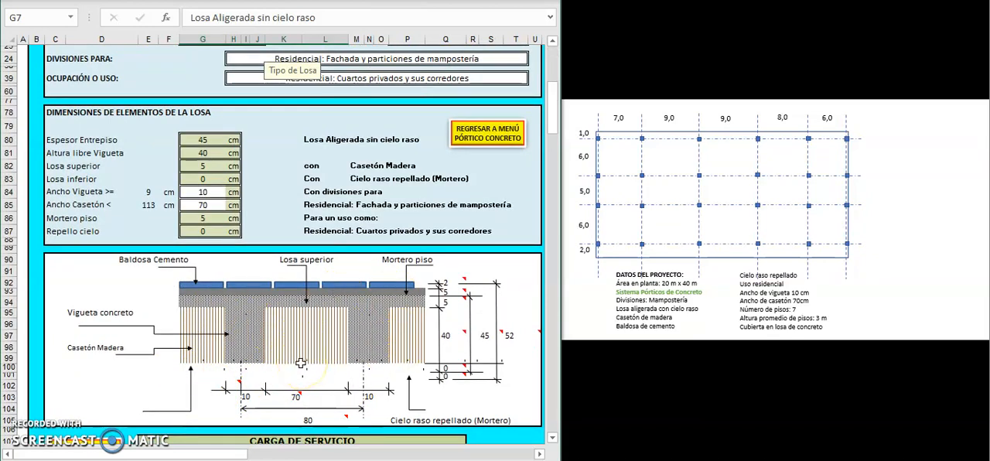
Step: Switch the slab type to Placa fácil - Luz < 4,2 m and examine its dimensions and cross-section drawing
scroll(300, 362, up, 3)
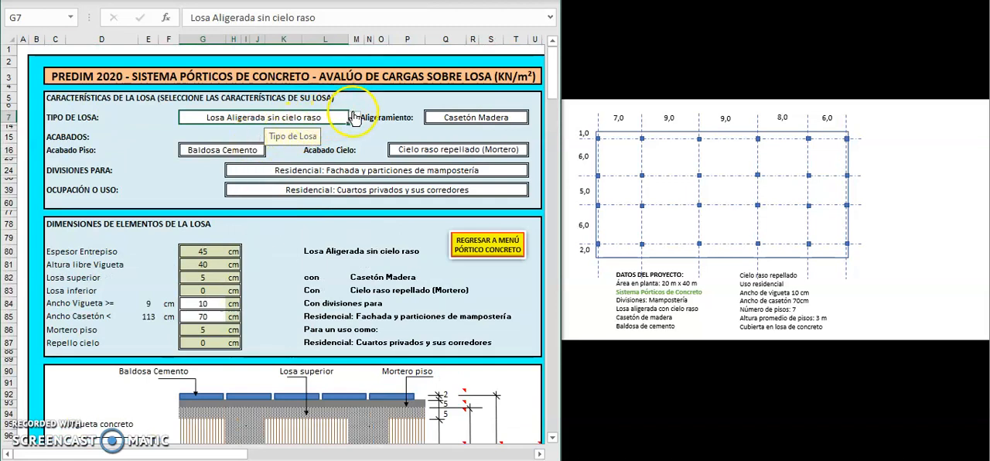
click(353, 117)
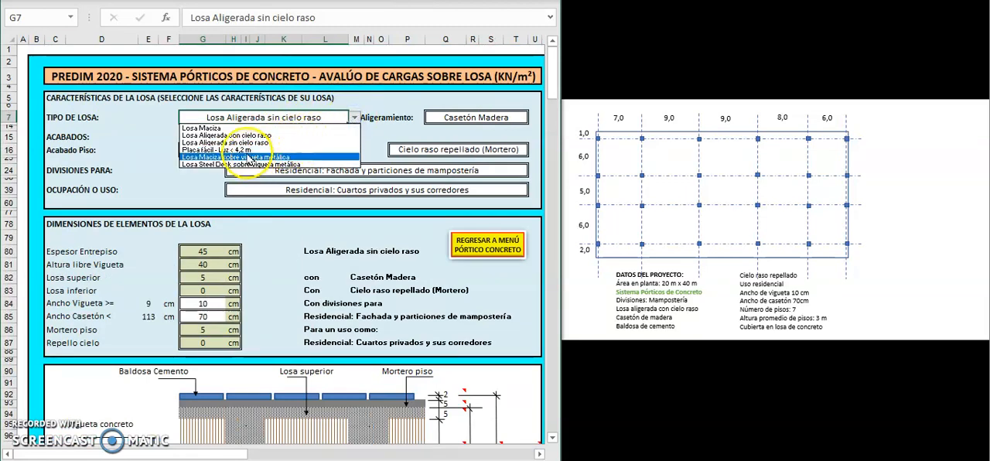
click(232, 149)
scroll(342, 298, down, 2)
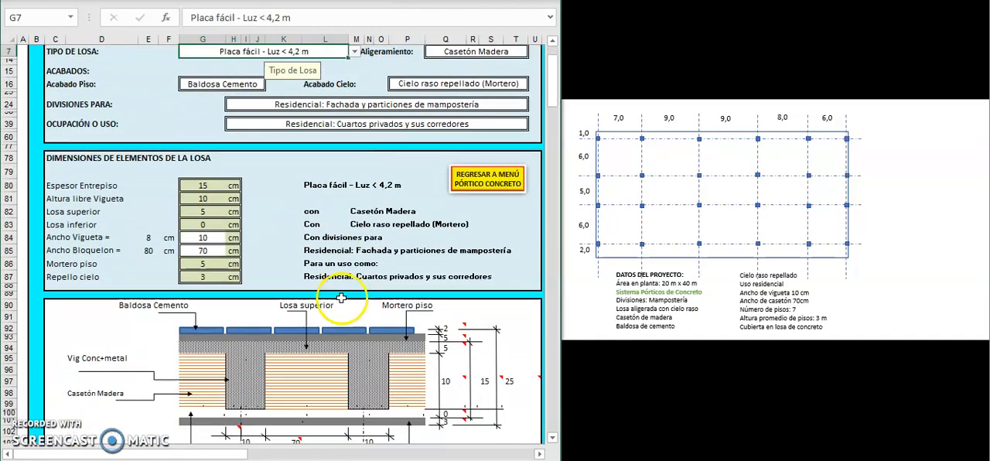
scroll(341, 298, down, 2)
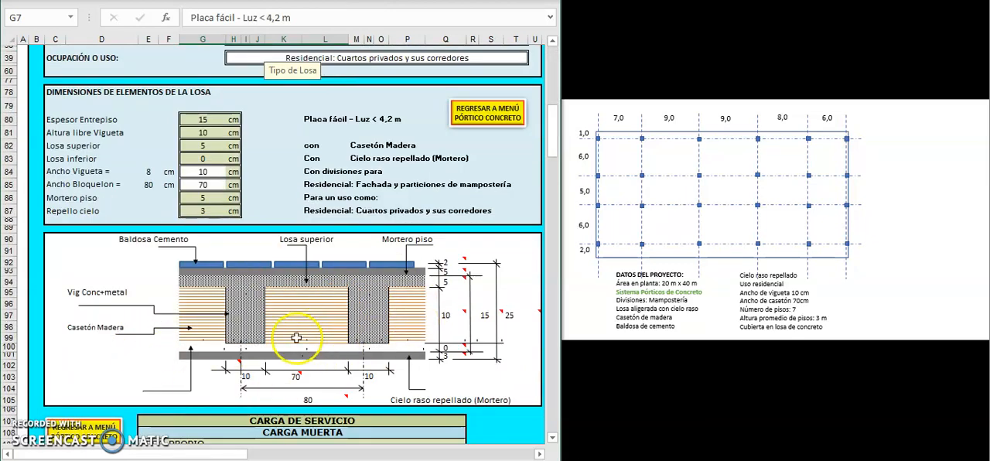
scroll(296, 339, up, 3)
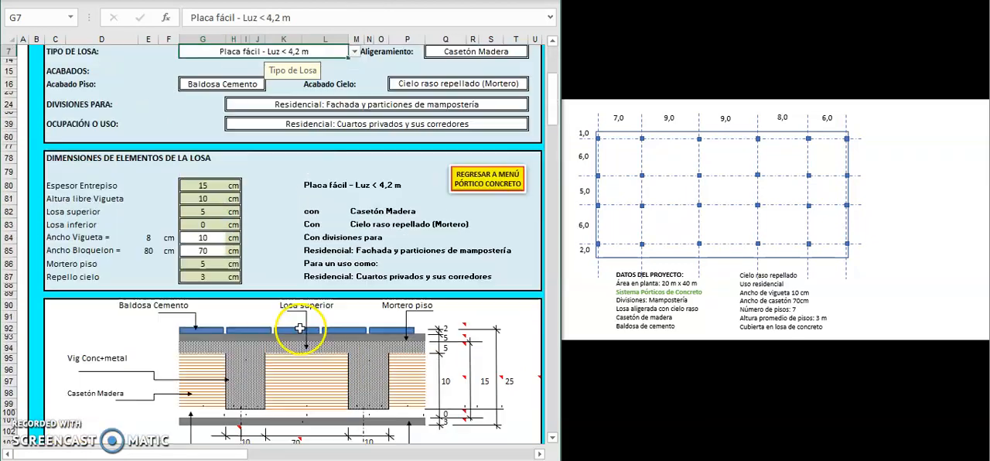
Step: Switch the slab type to Losa Steel Deck sobre vigueta metálica and examine its dimensions and cross-section drawing
click(354, 117)
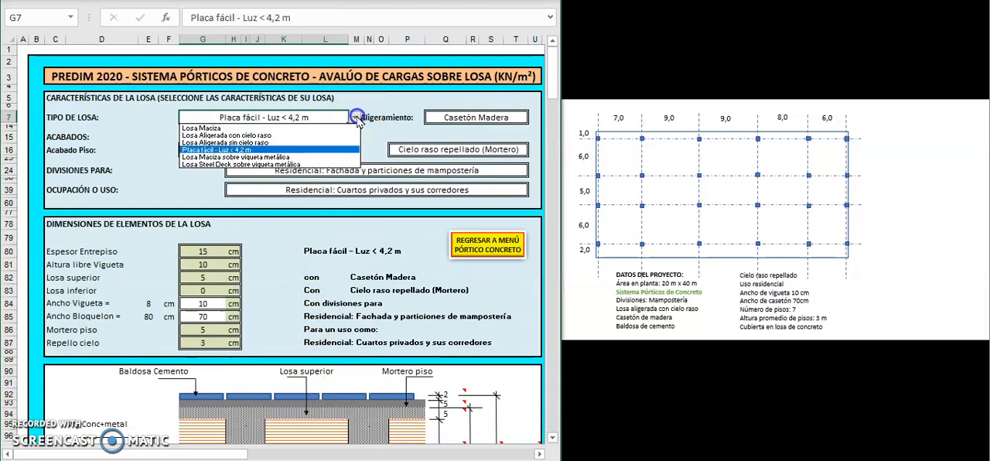
click(258, 164)
scroll(232, 351, down, 3)
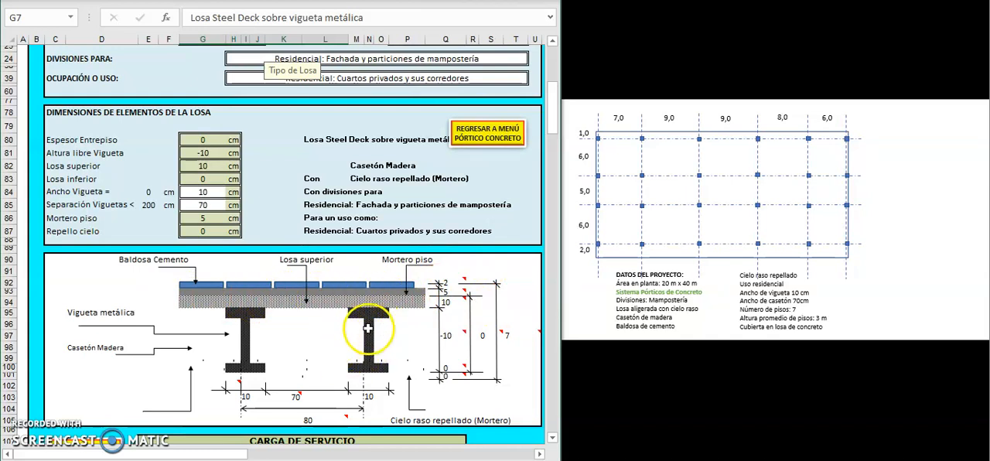
scroll(368, 327, up, 5)
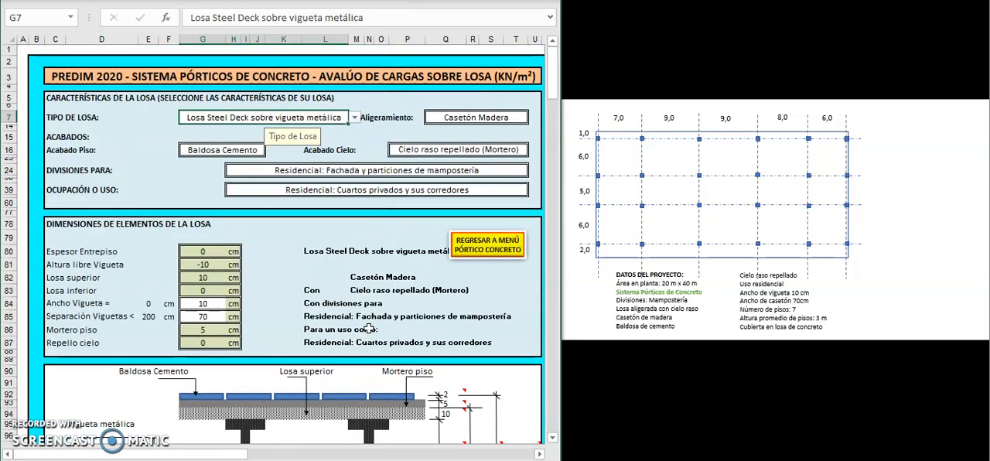
Step: Set the slab type back to Losa Aligerada con cielo raso and review its dimensions and cross-section drawing
click(353, 118)
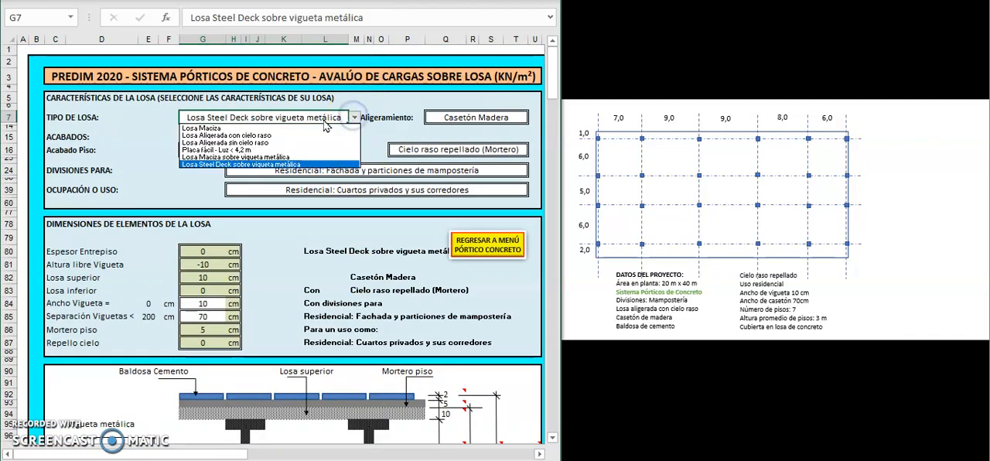
click(248, 135)
scroll(265, 280, down, 2)
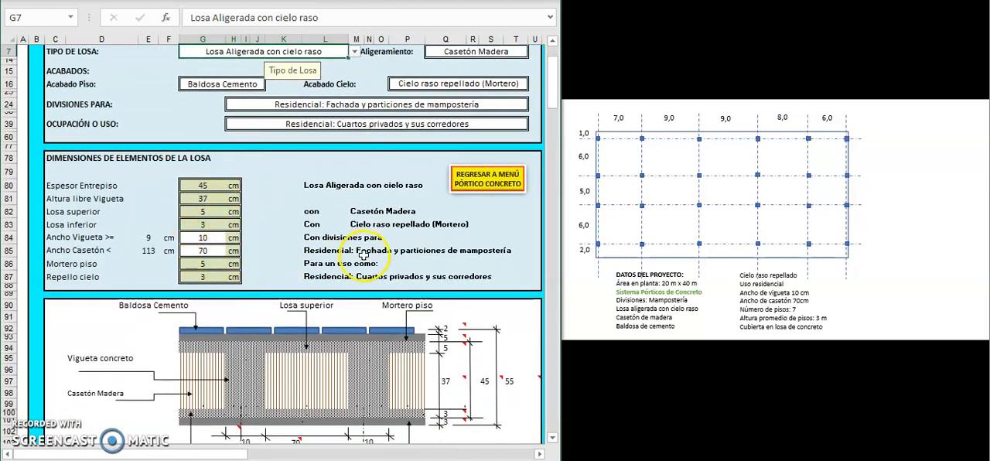
scroll(397, 221, down, 3)
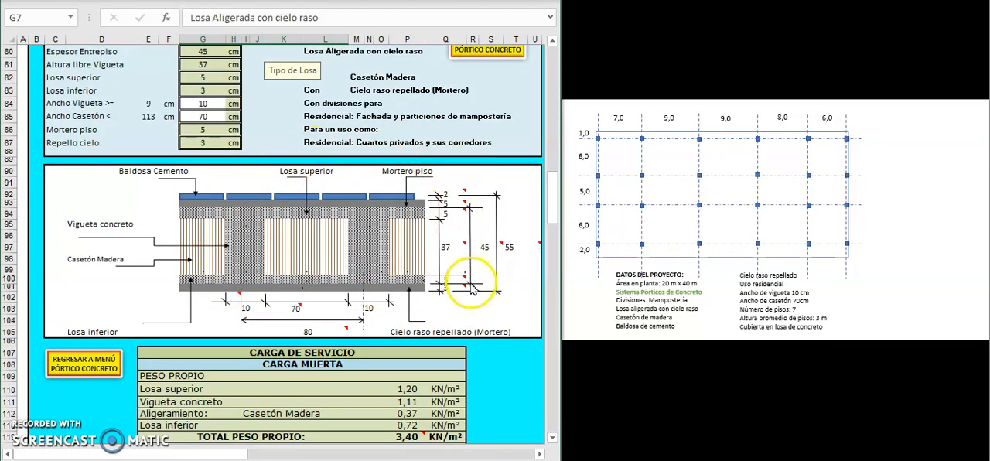
Step: Examine the service load and design load tables: self-weight, finishes, divisions, live load, factored totals and the average load factor
scroll(471, 287, down, 6)
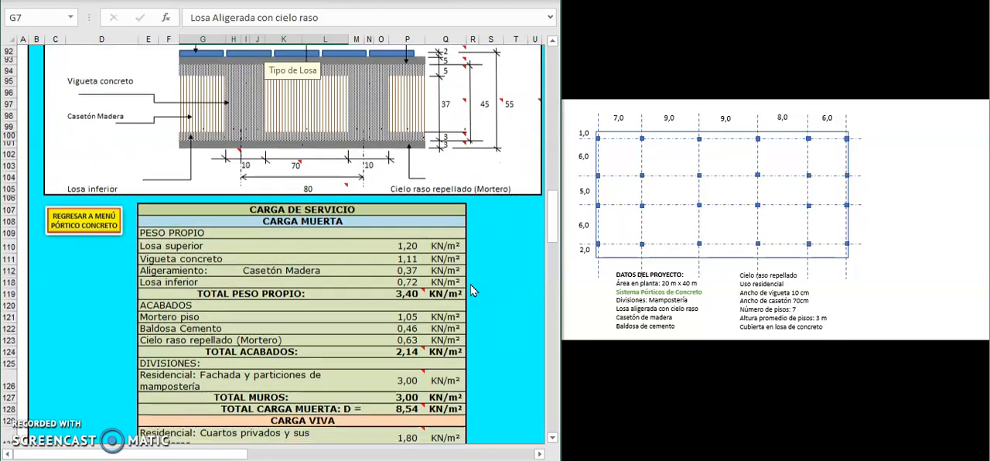
scroll(467, 298, down, 1)
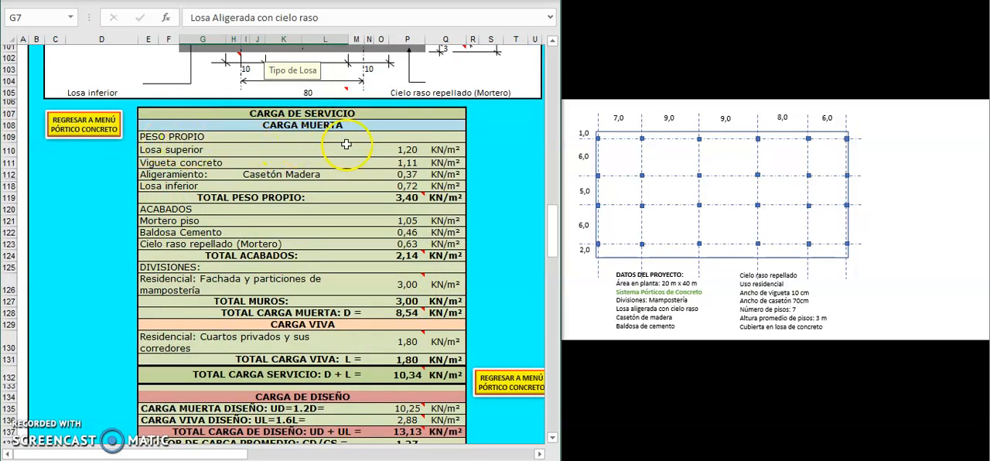
scroll(325, 151, down, 1)
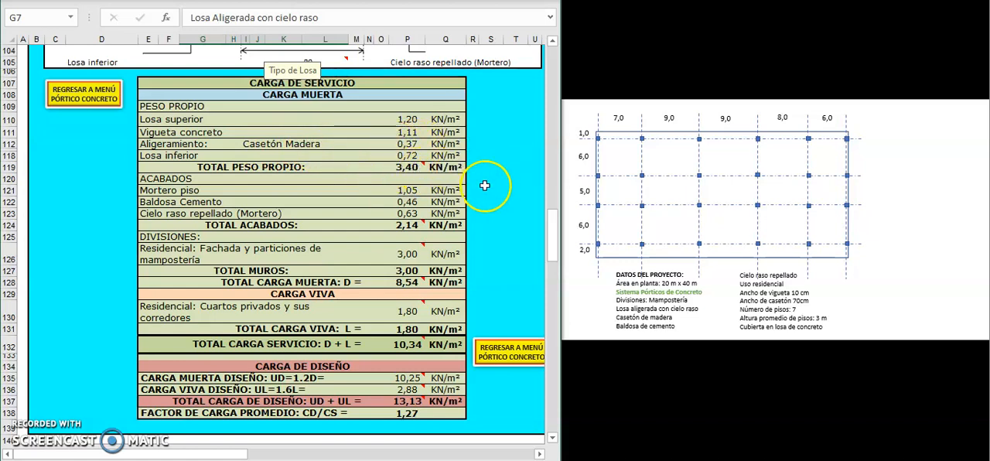
scroll(484, 186, down, 1)
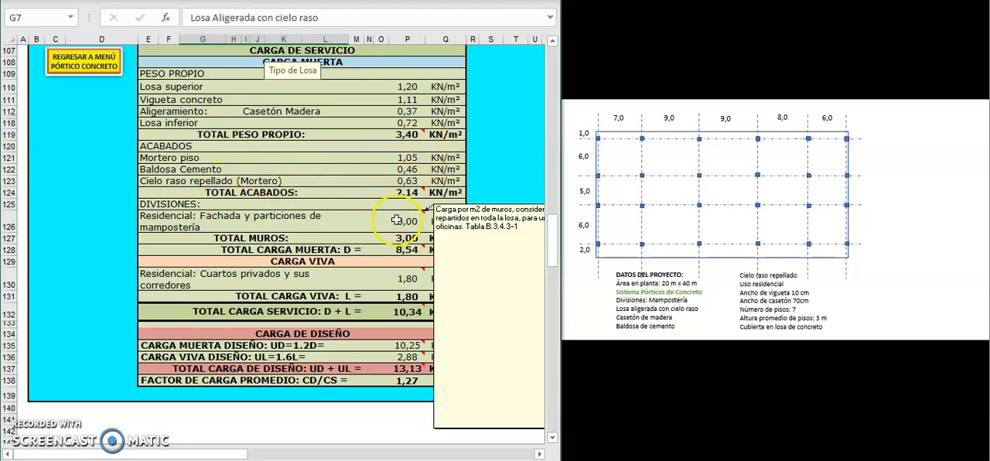
scroll(352, 252, down, 1)
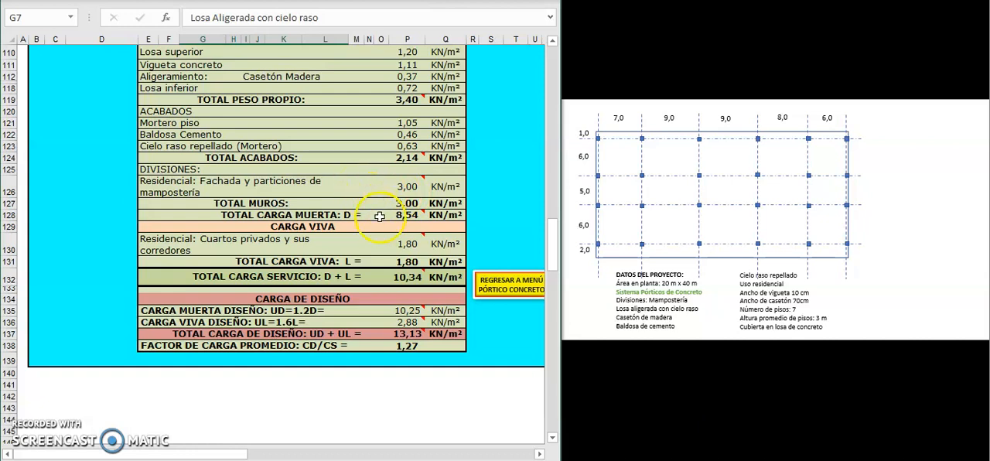
scroll(379, 217, down, 1)
scroll(415, 77, up, 1)
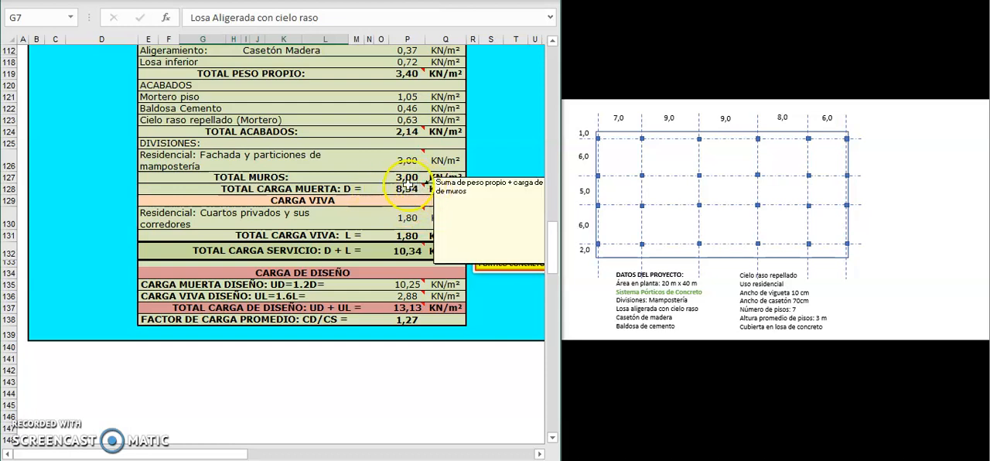
scroll(352, 243, down, 1)
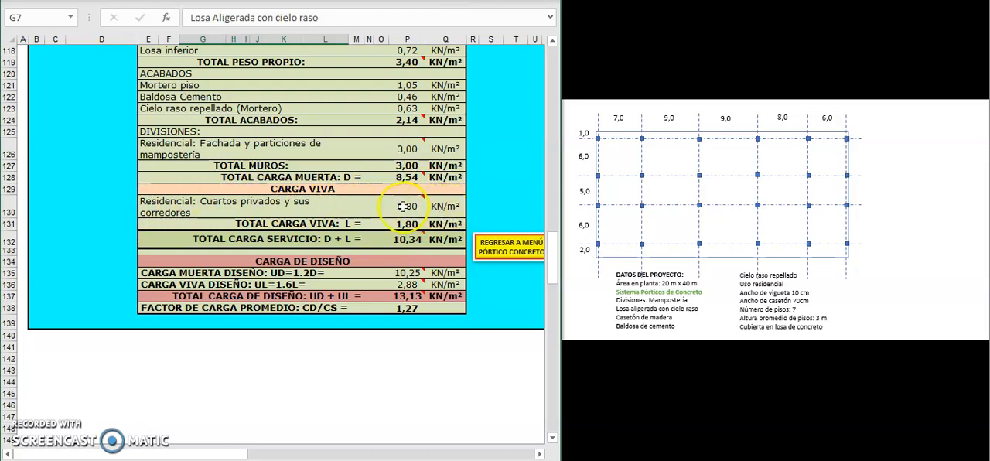
mouse_move(402, 206)
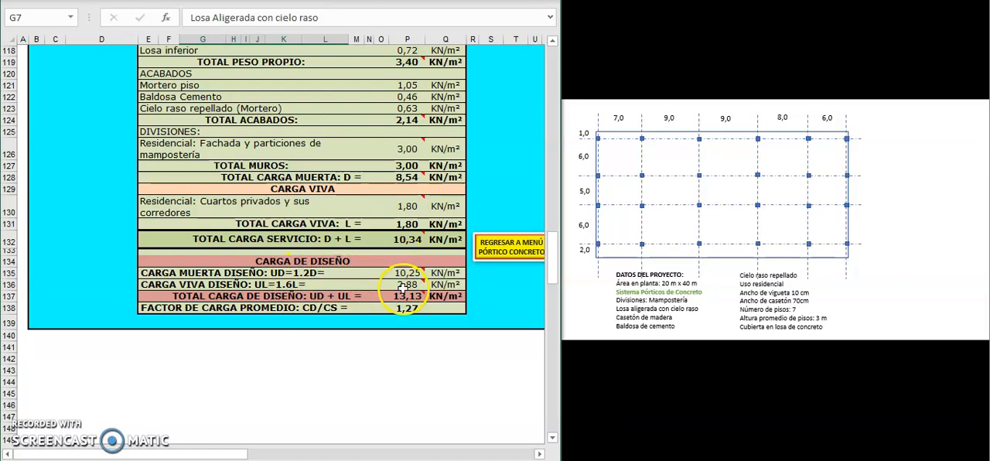
mouse_move(404, 275)
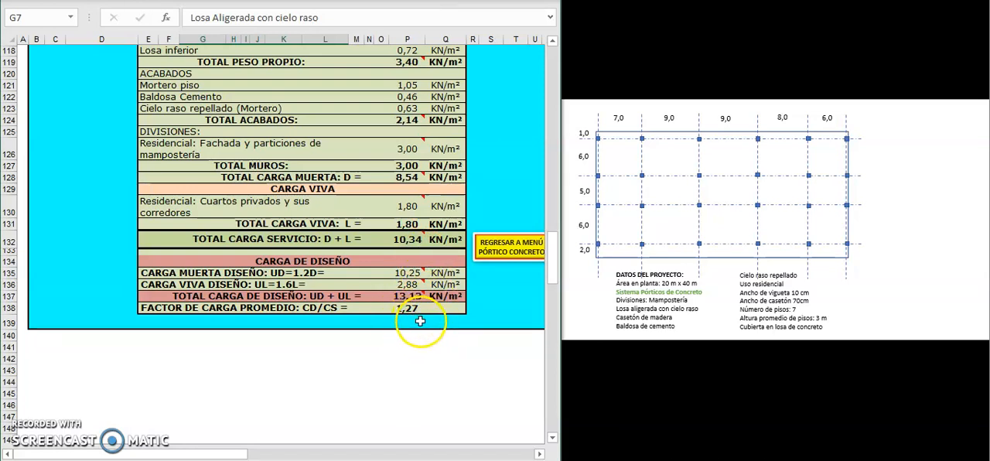
Step: Switch the slab type to Losa Aligerada sin cielo raso
scroll(424, 340, up, 1)
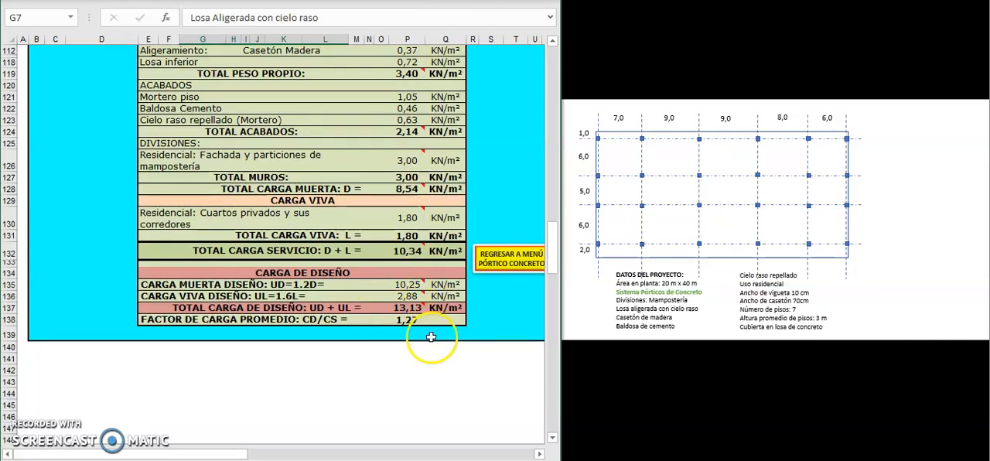
scroll(436, 330, up, 9)
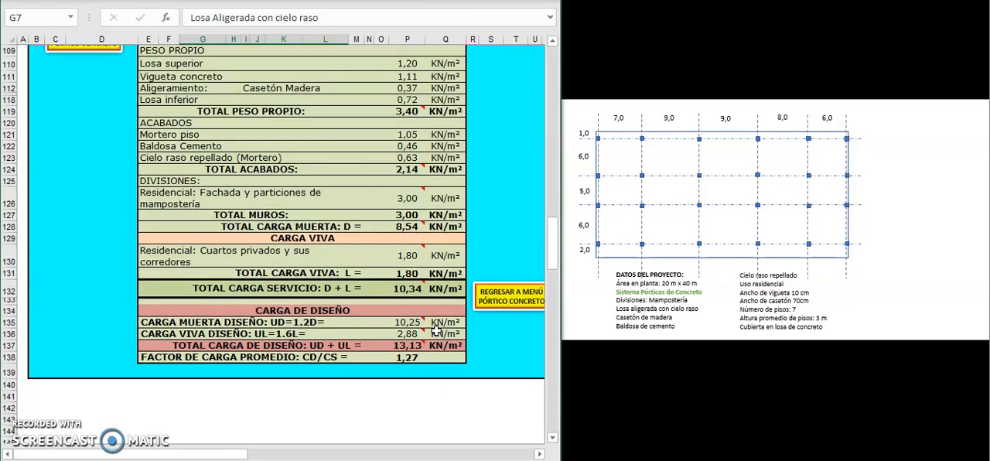
scroll(436, 330, up, 8)
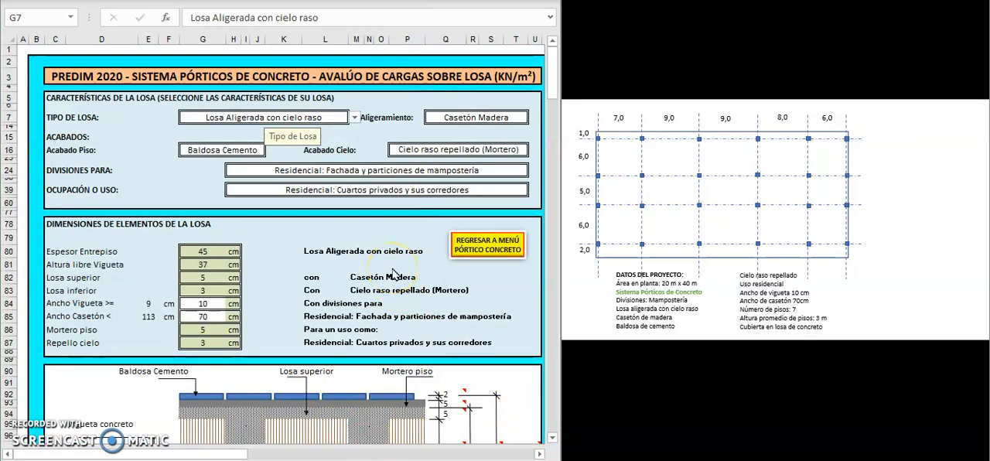
click(357, 120)
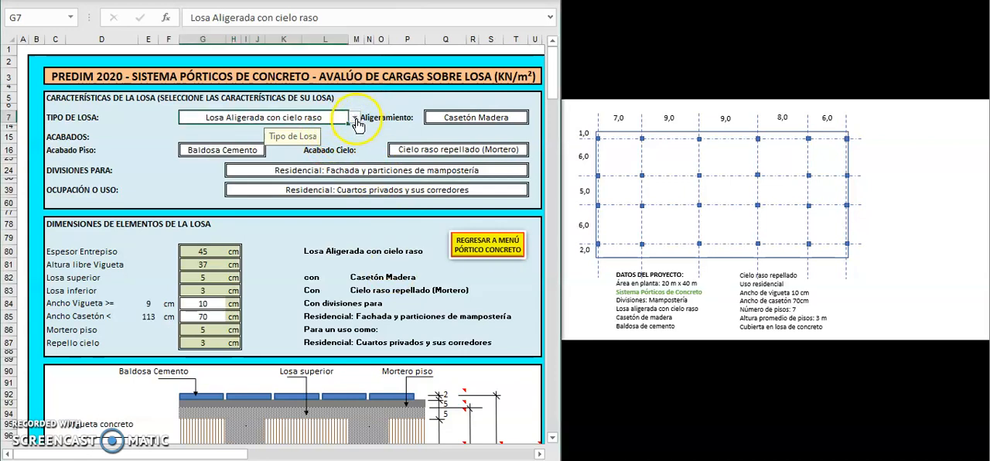
click(459, 150)
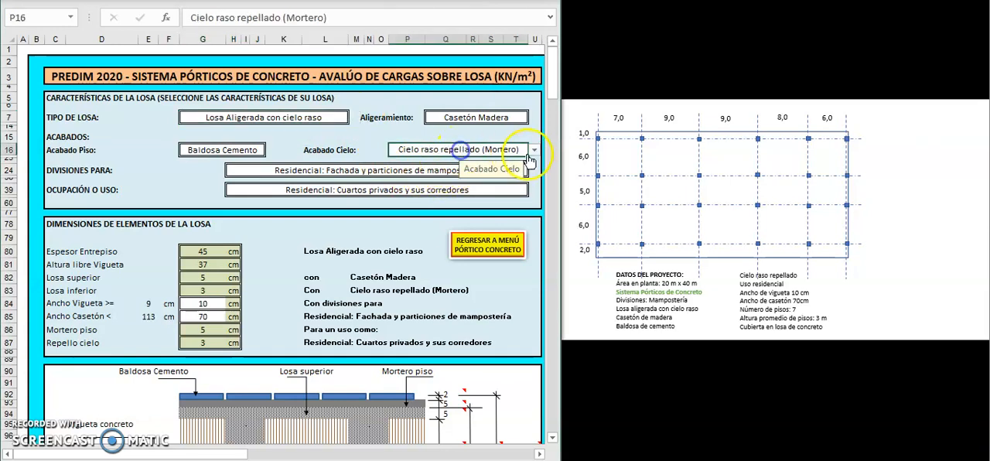
click(329, 116)
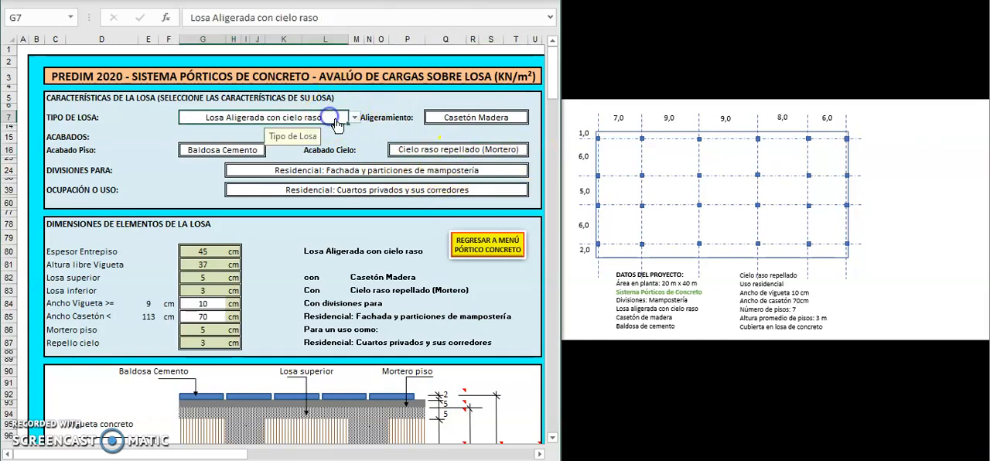
click(354, 118)
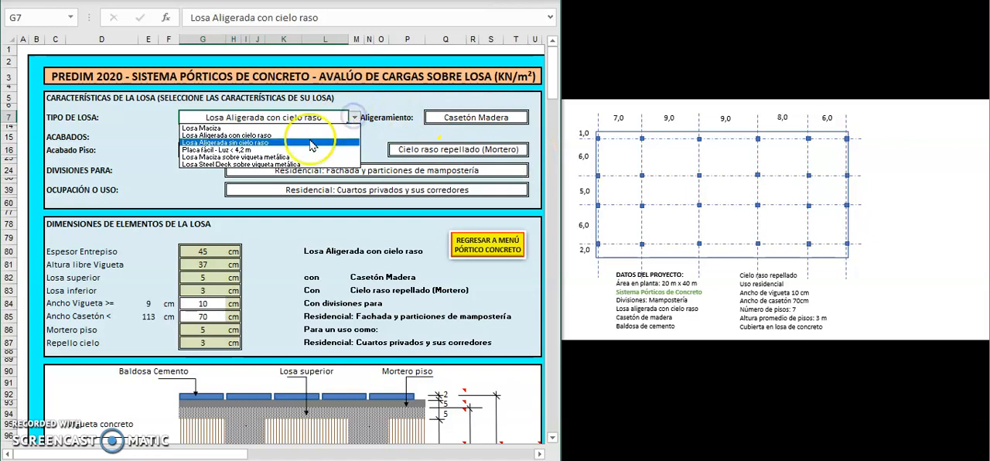
click(261, 144)
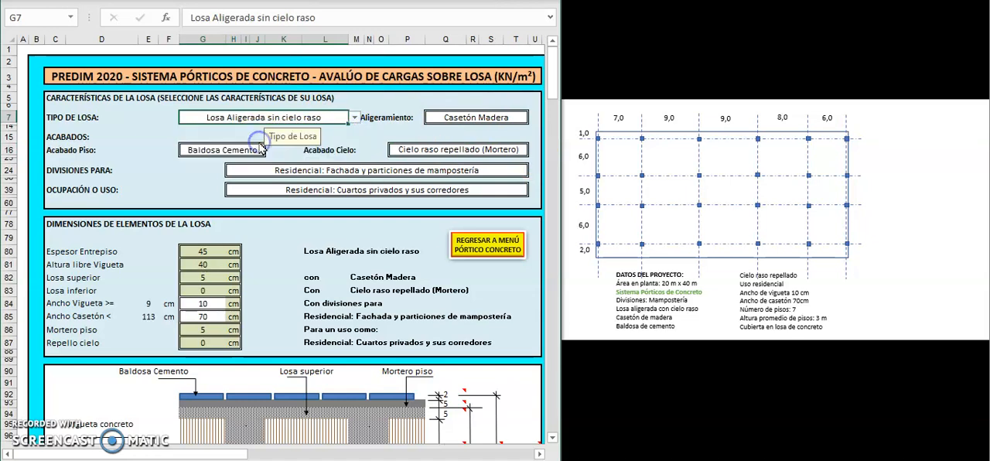
Step: Review the ceiling finish and aligeramiento options offered for the slab without ceiling, leaving both selections as they are
click(510, 148)
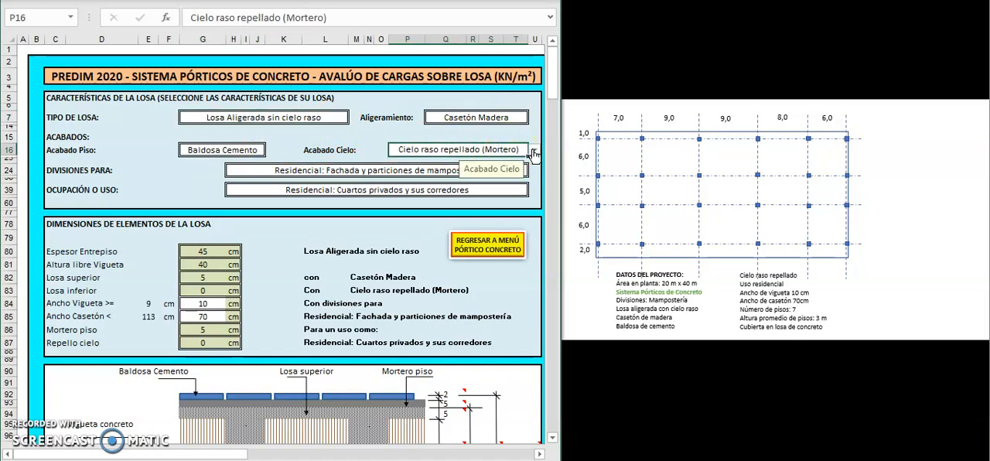
click(533, 150)
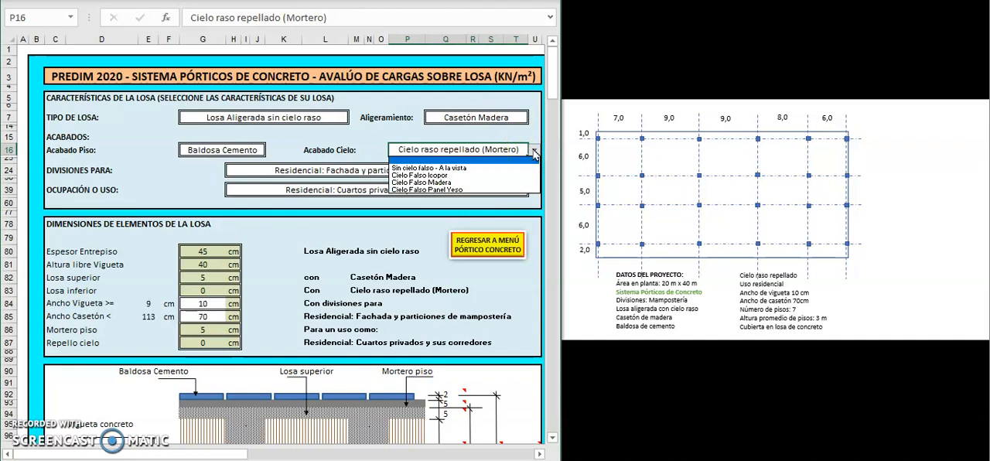
click(533, 153)
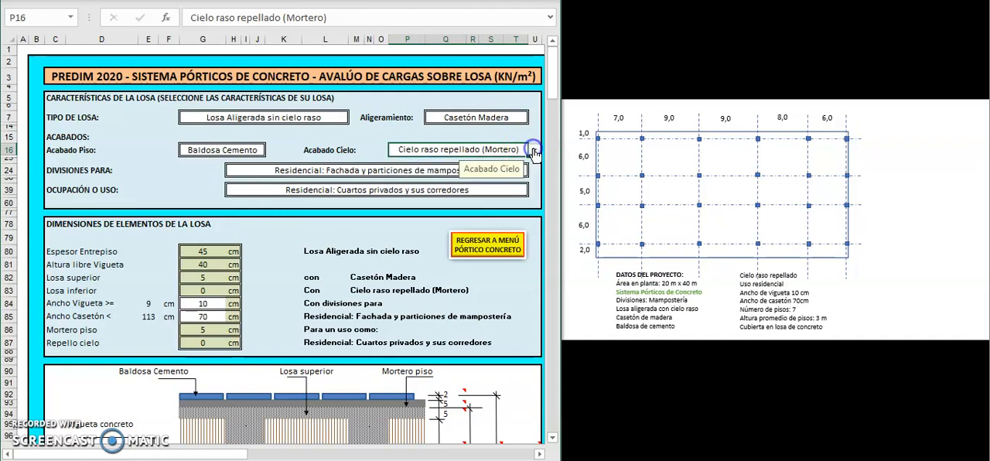
click(468, 120)
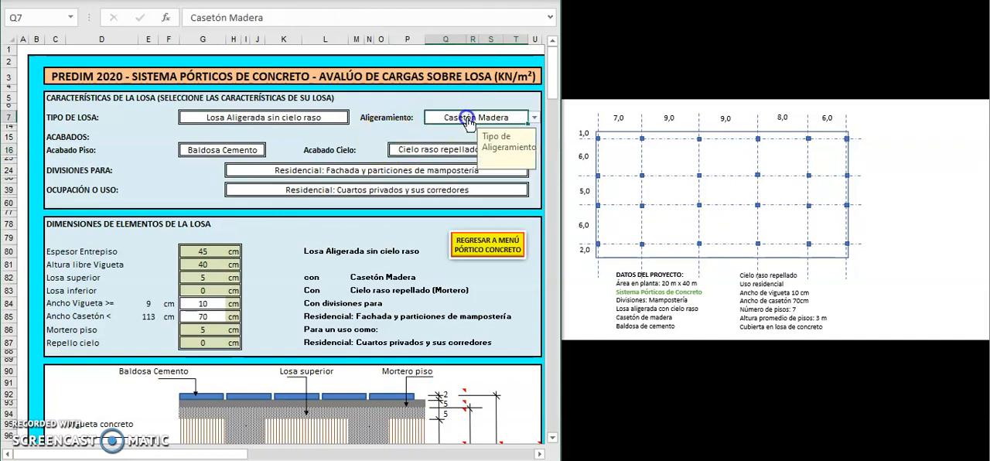
click(534, 117)
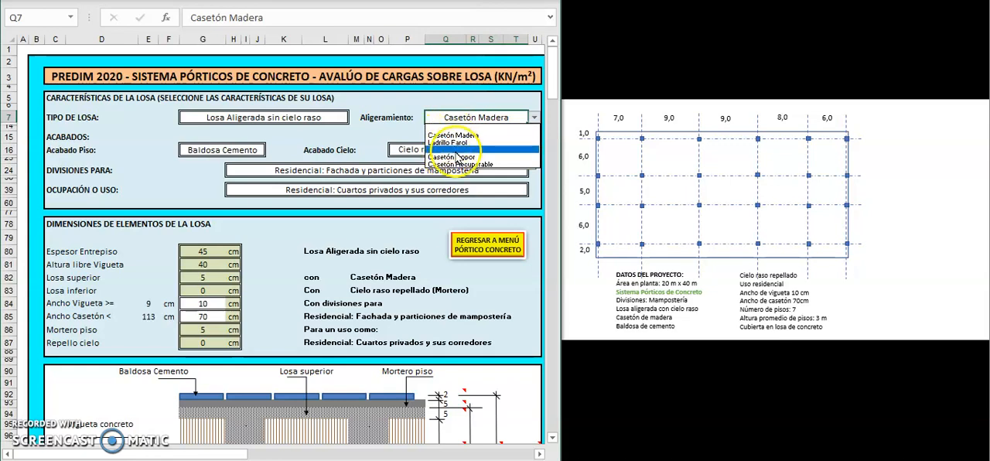
click(534, 117)
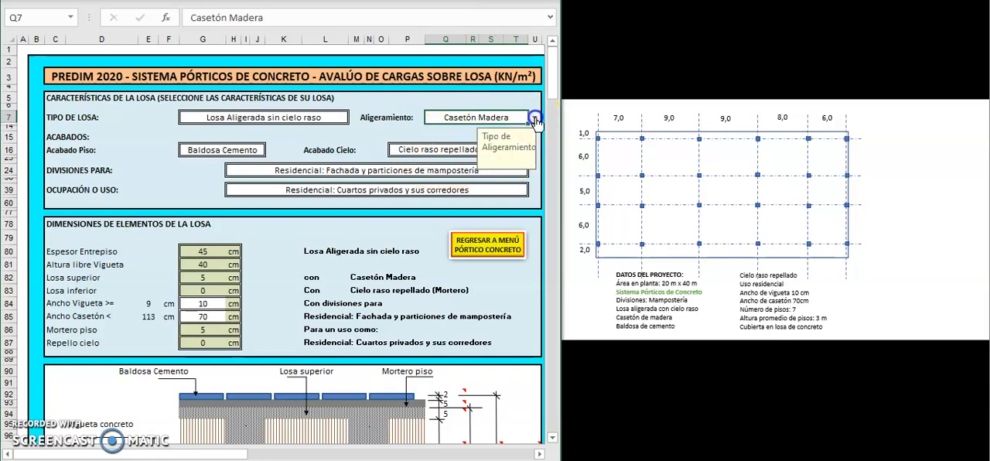
Step: Set the slab type to Losa Steel Deck sobre vigueta metálica and check its available aligeramiento options without choosing one
click(328, 115)
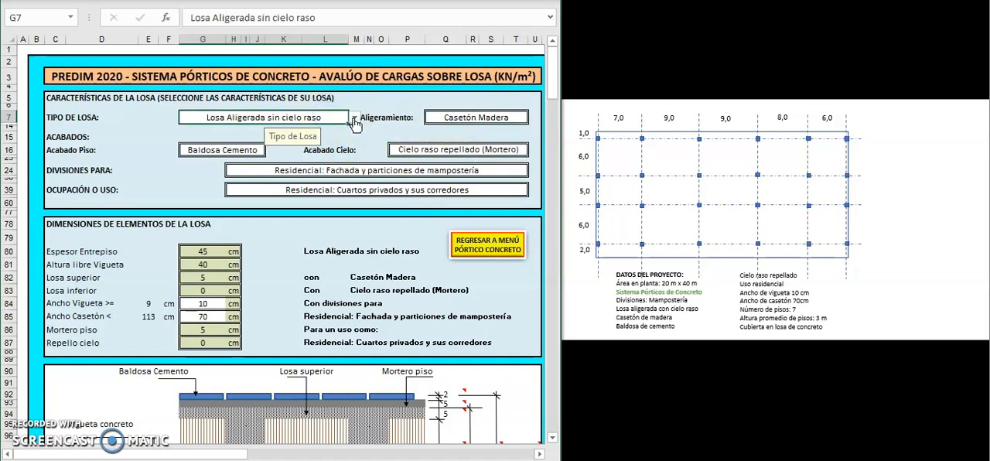
click(355, 117)
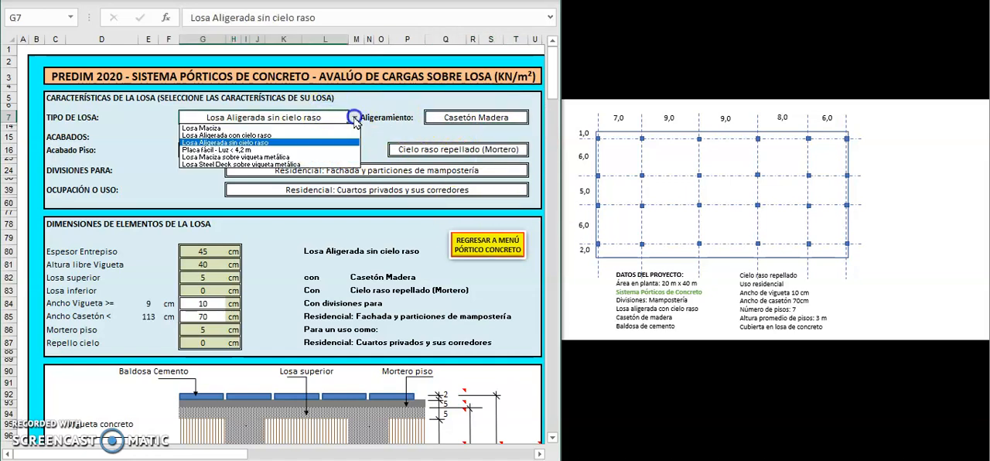
click(295, 165)
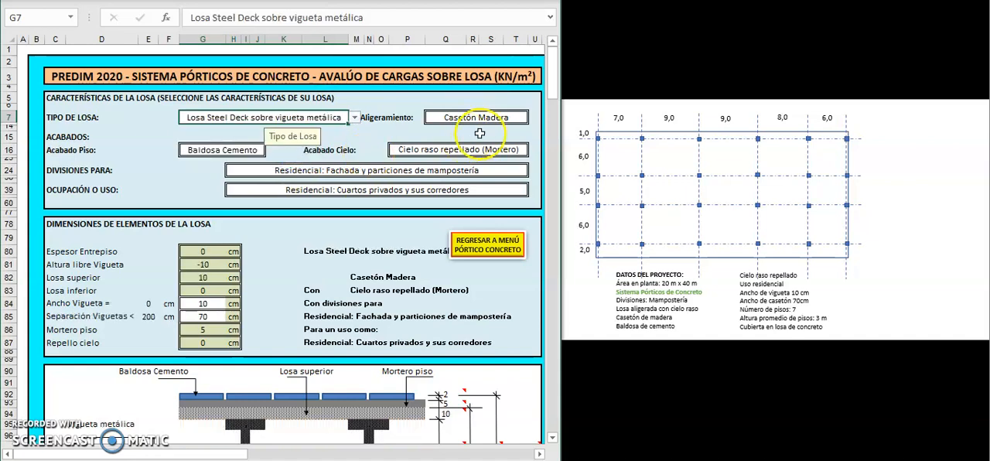
click(503, 116)
click(533, 118)
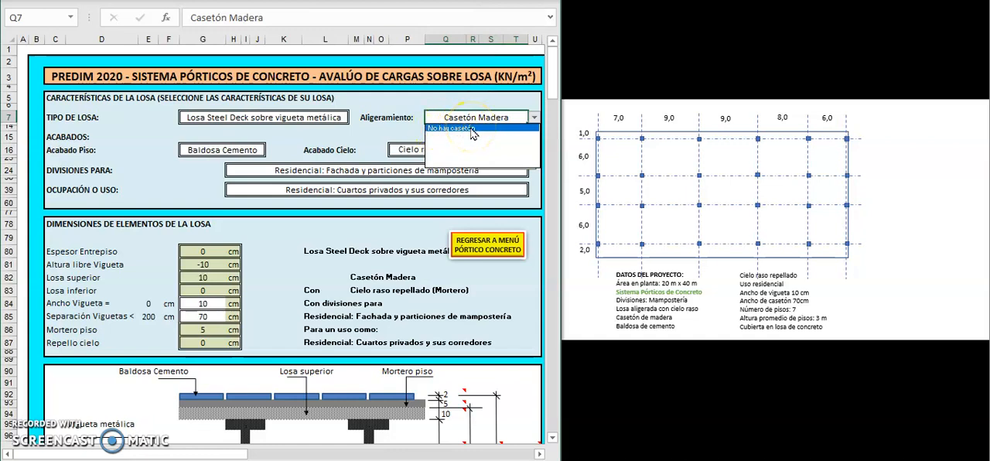
key(Escape)
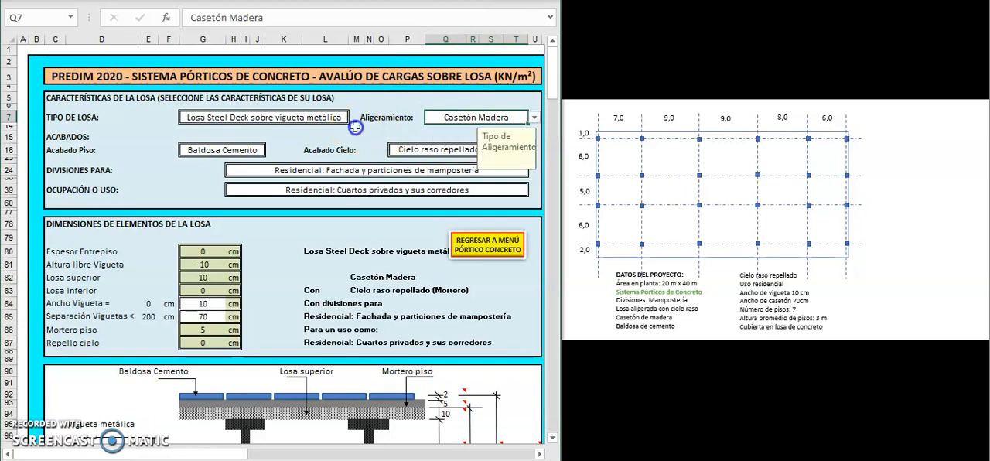
Step: Check the available floor finish options without changing the selection, and return to the concrete-frame menu
click(261, 152)
click(271, 150)
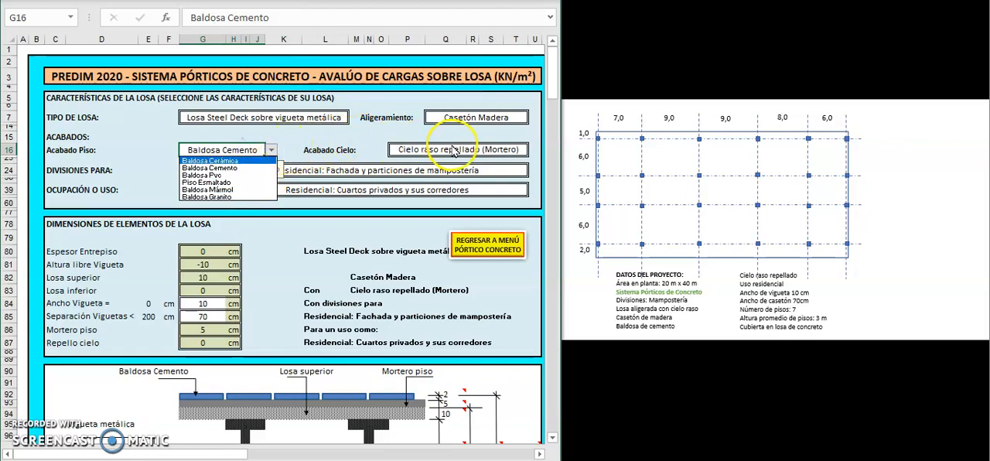
key(Escape)
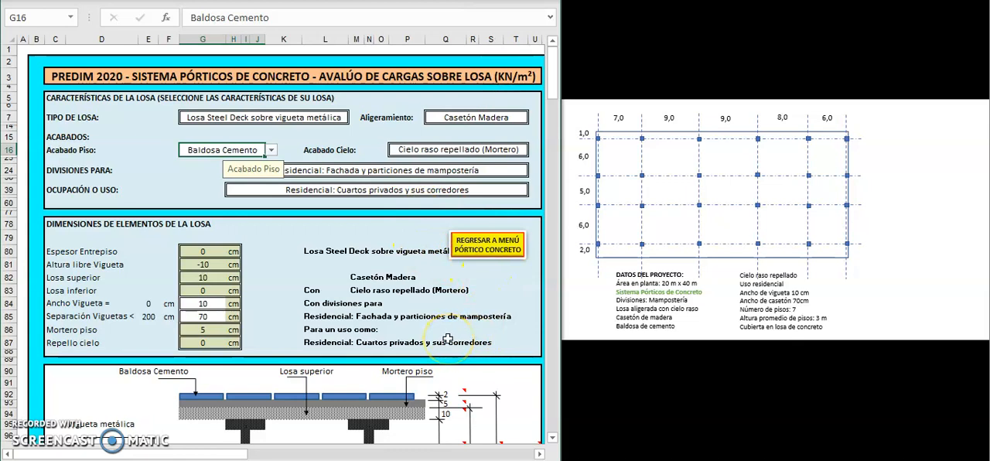
click(495, 252)
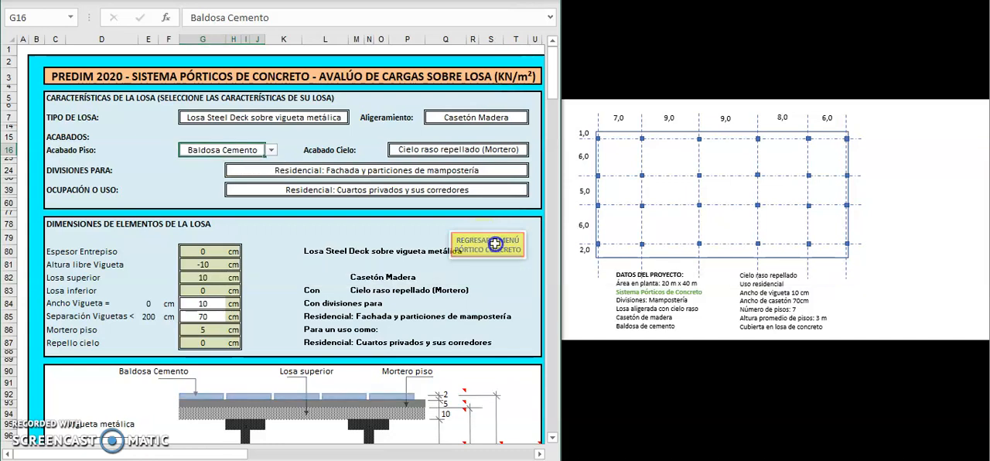